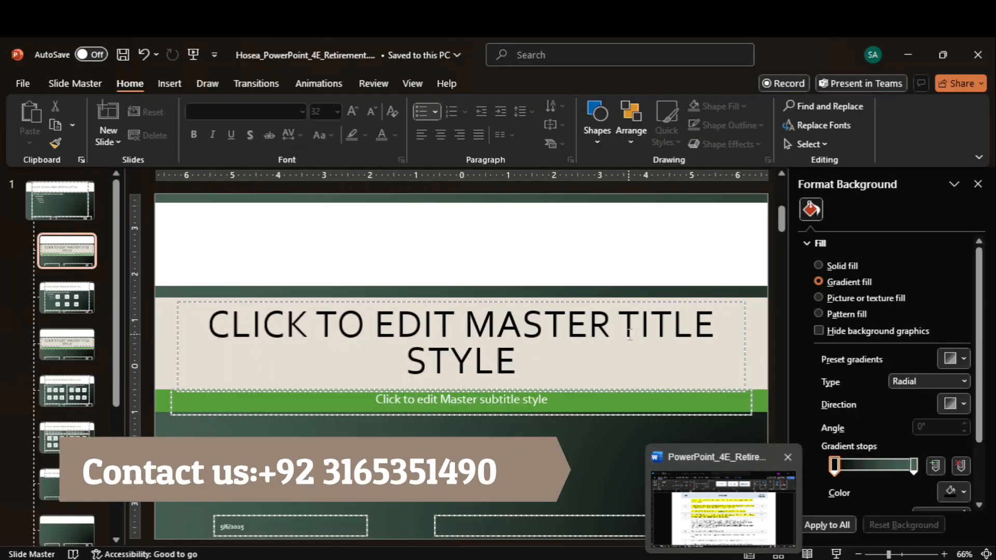
- Set the Master title style text on the Title Slide Layout to font size 42
click(577, 361)
drag(513, 361, 208, 323)
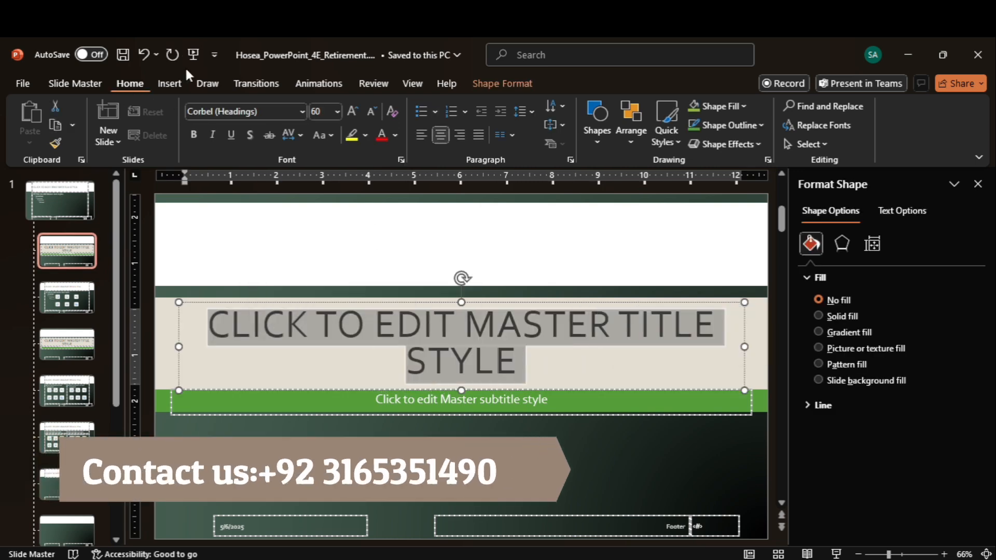
click(323, 114)
text(42)
key(Return)
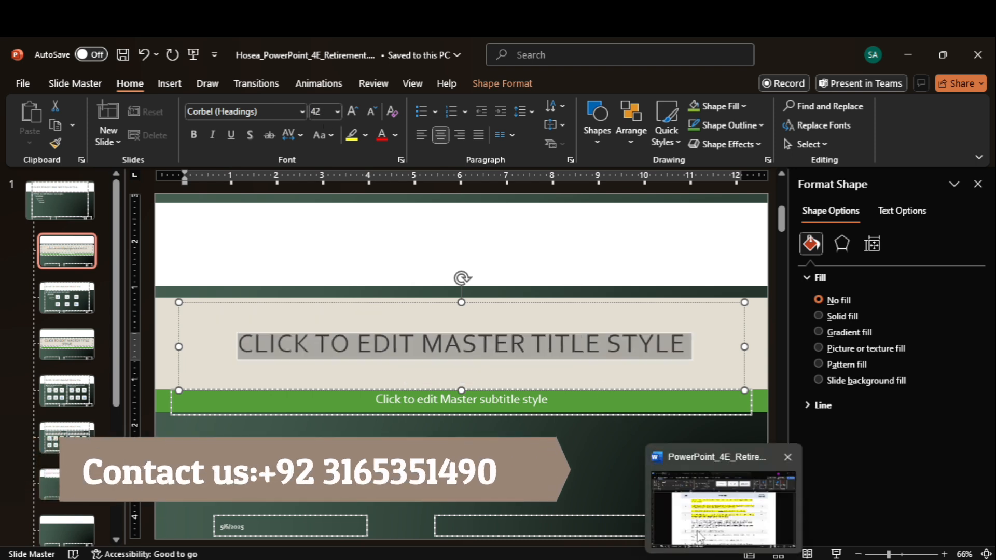
- Set the Master subtitle style placeholder on the Title Slide Layout to font size 32
click(695, 534)
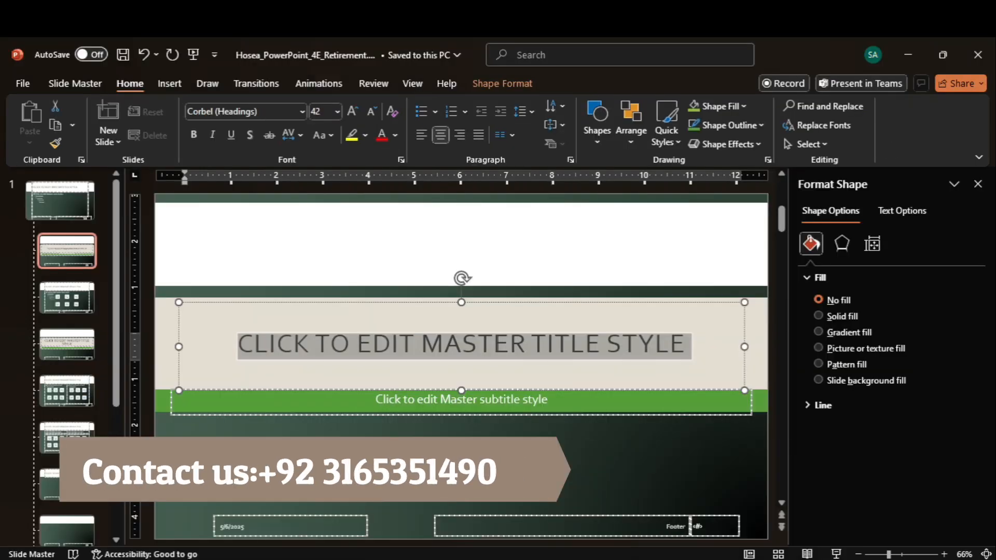
click(529, 402)
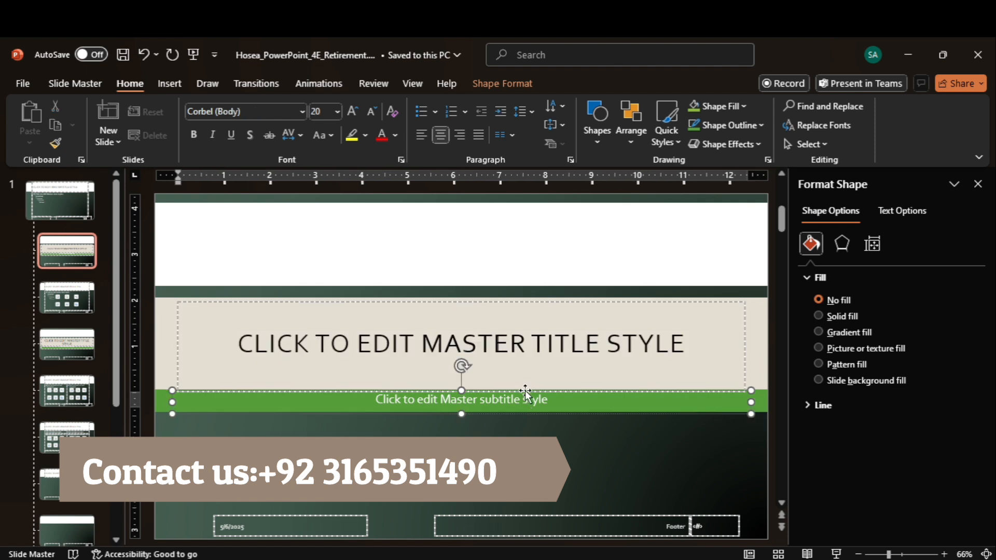
click(527, 391)
click(324, 113)
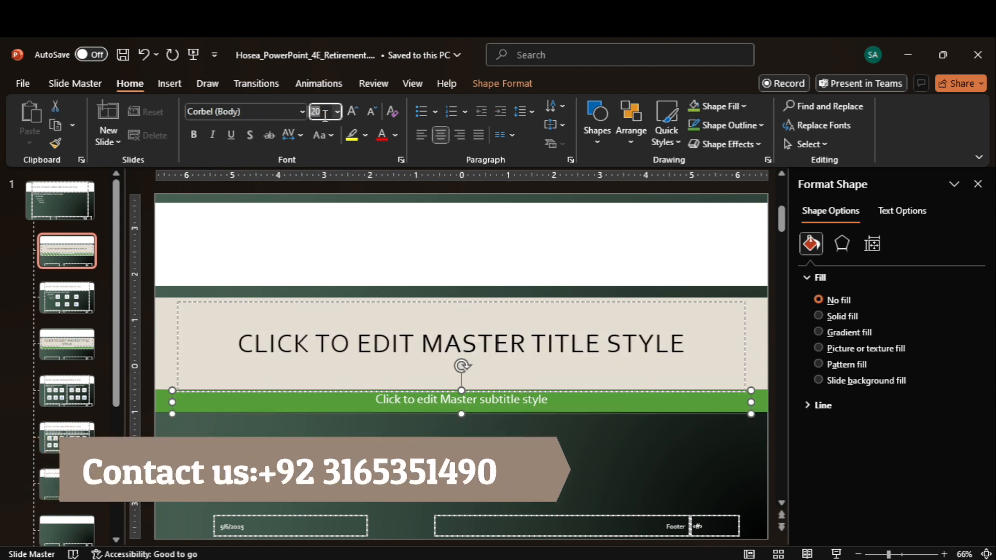
text(32)
key(Return)
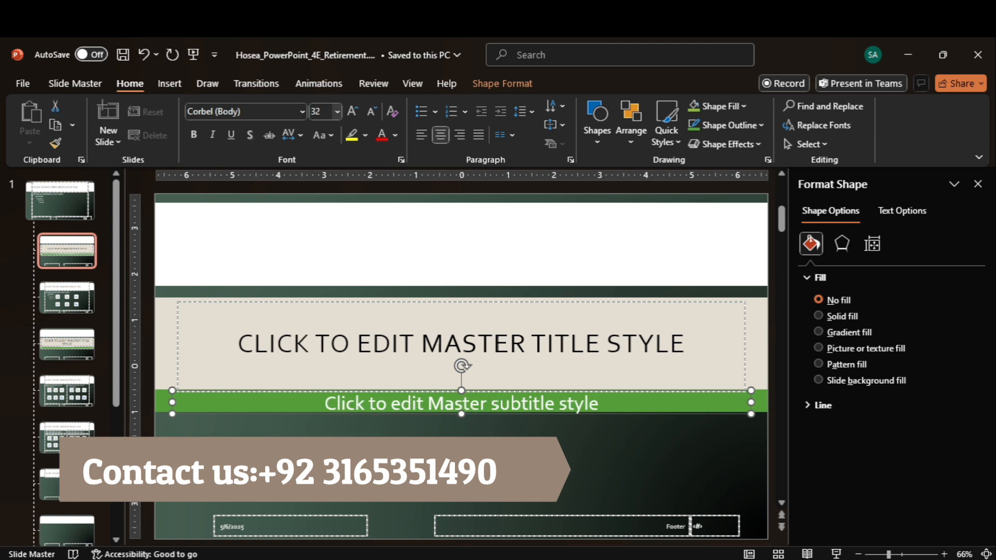
- Switch to the Word instructions and highlight the step 5 instruction text in yellow
mouse_move(722, 556)
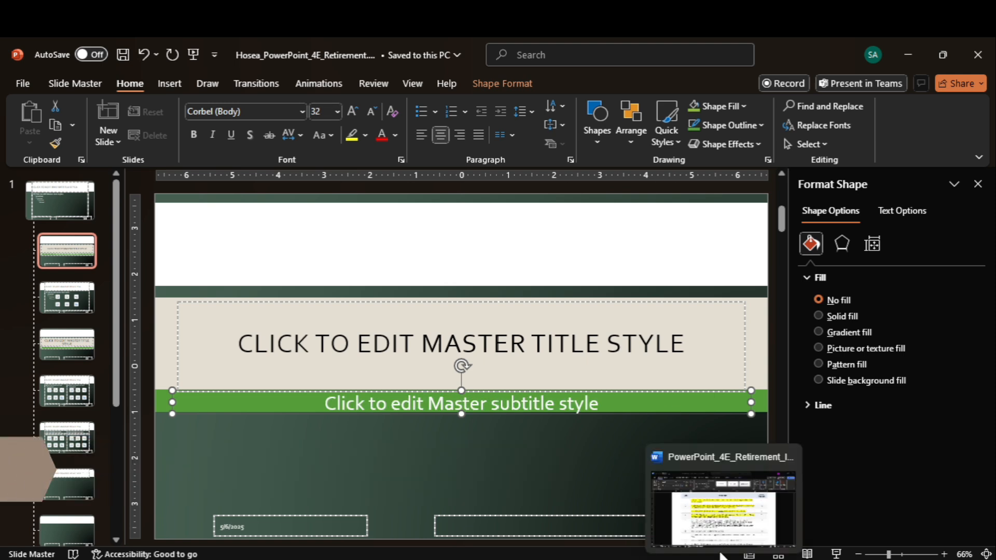
click(714, 525)
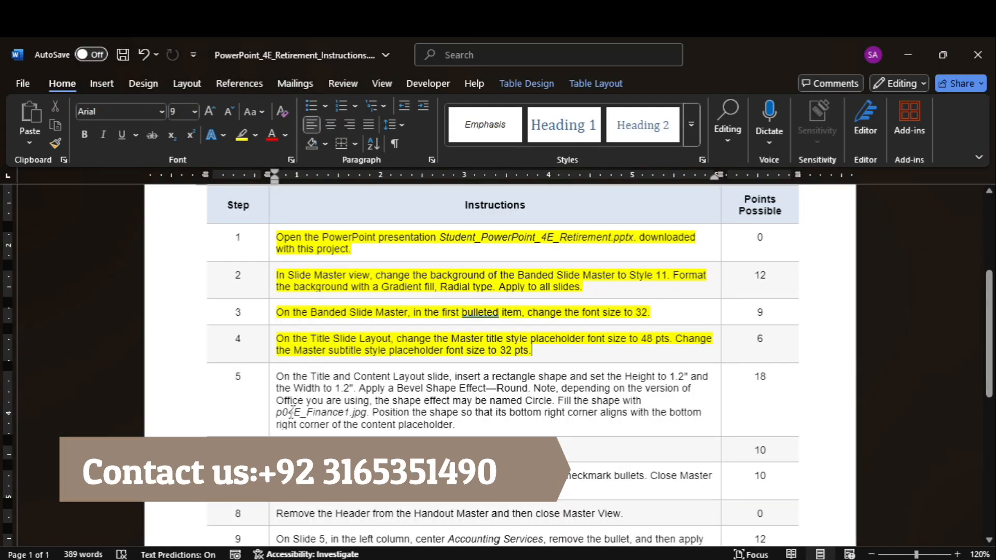
click(270, 405)
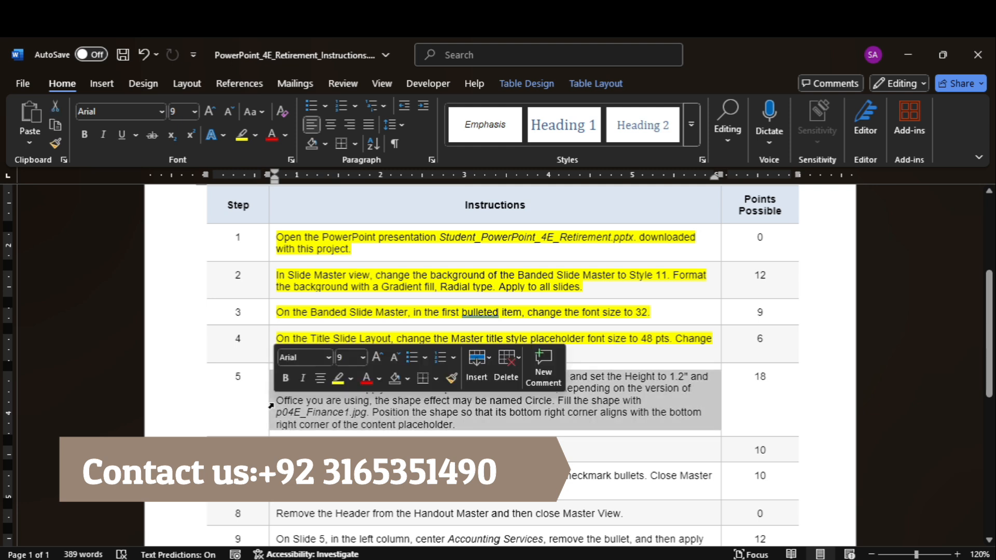
click(245, 142)
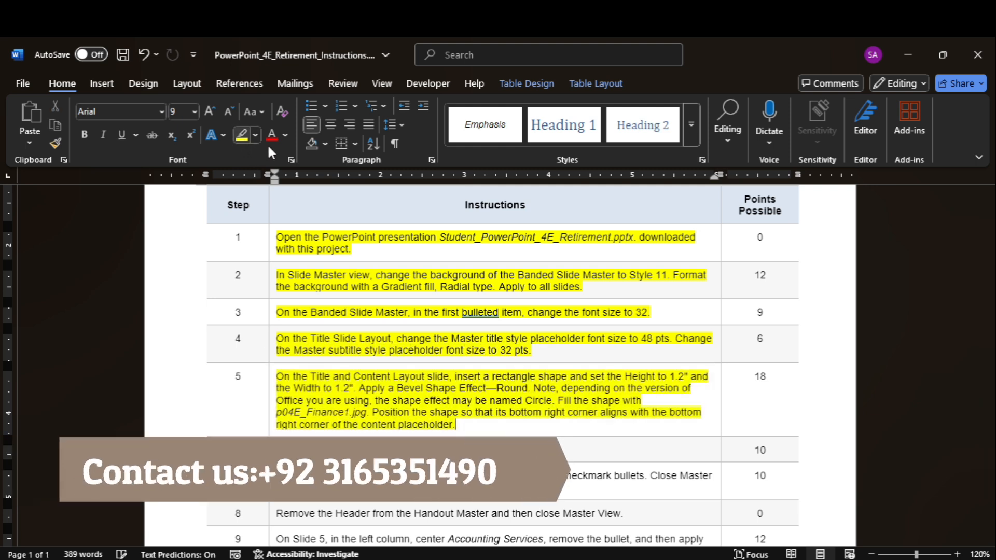
- Read through the list of project steps in the instructions document
scroll(965, 399, down, 10)
scroll(964, 399, up, 10)
scroll(964, 400, down, 8)
scroll(957, 316, up, 10)
scroll(957, 325, down, 10)
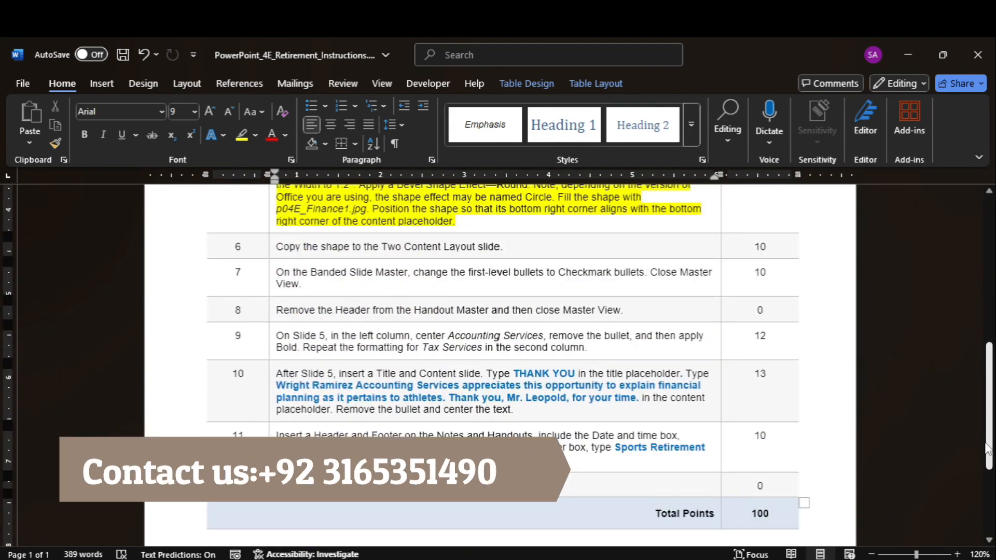
scroll(979, 425, up, 5)
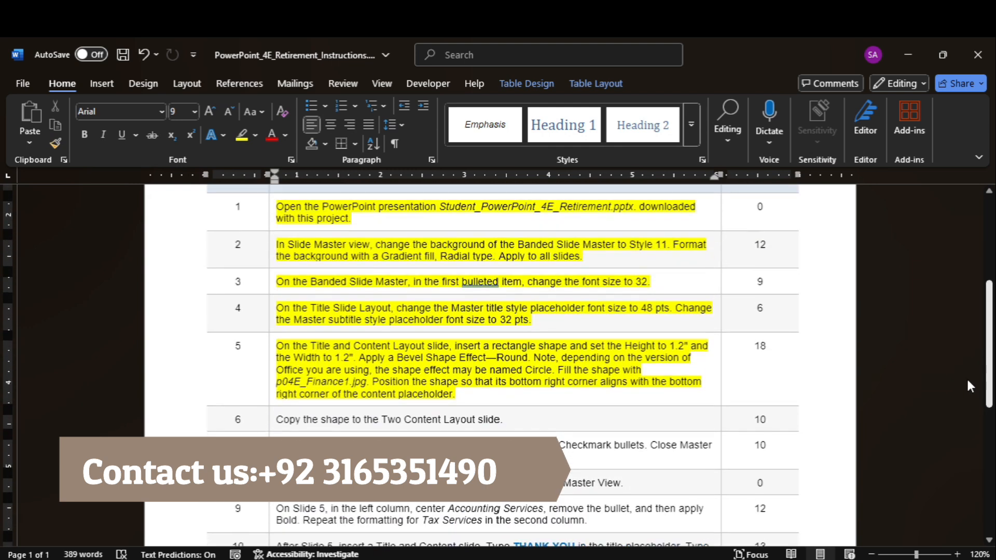
scroll(960, 343, down, 4)
scroll(964, 363, down, 3)
scroll(957, 312, up, 10)
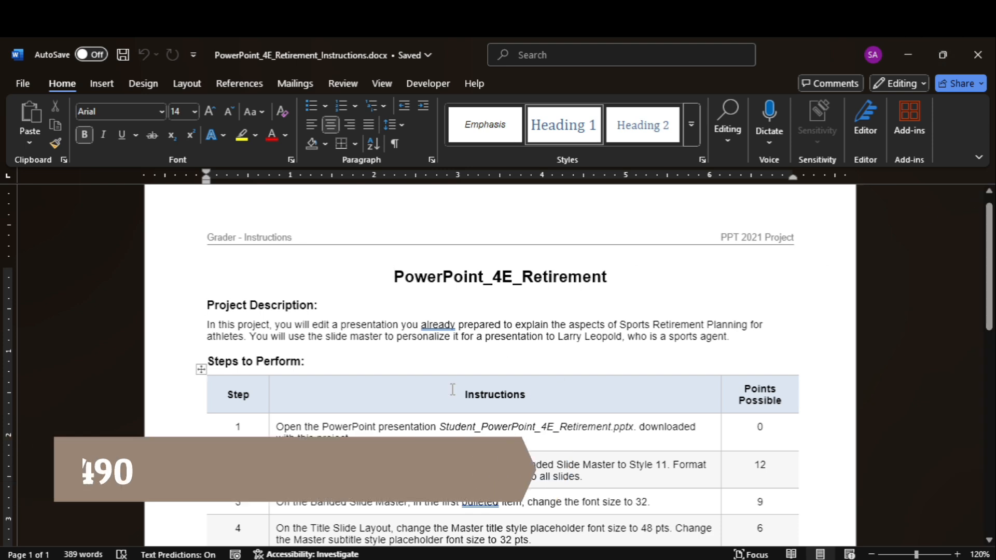
- Highlight the step 1 instruction about opening the presentation in yellow
scroll(781, 322, down, 3)
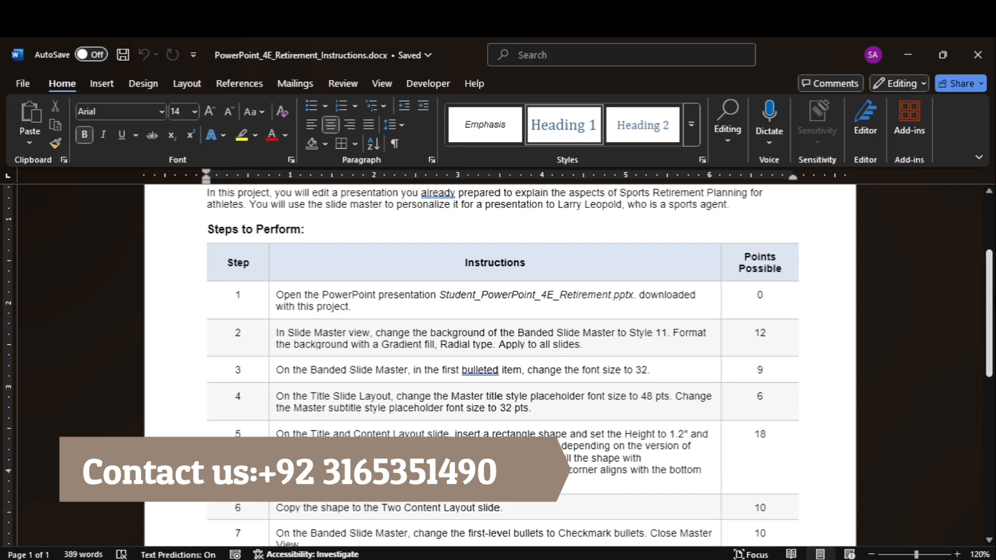
click(272, 310)
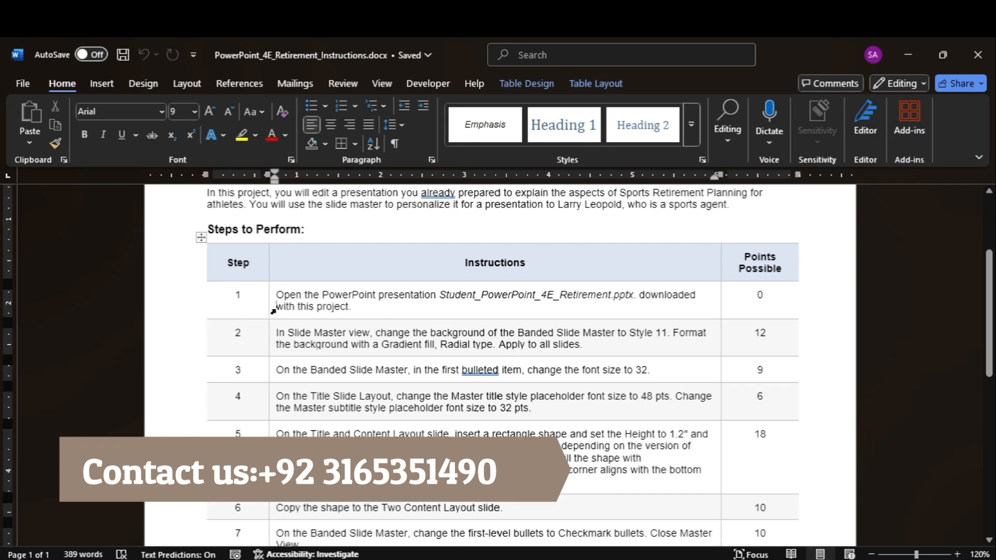
click(241, 136)
click(412, 305)
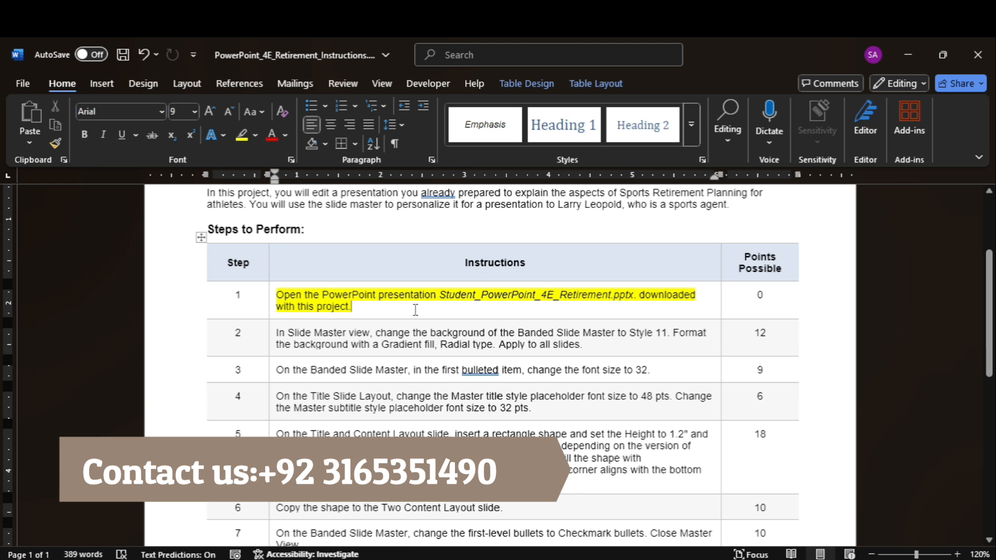
- Minimize the instructions document and open the retirement presentation file in PowerPoint
click(905, 55)
double_click(164, 192)
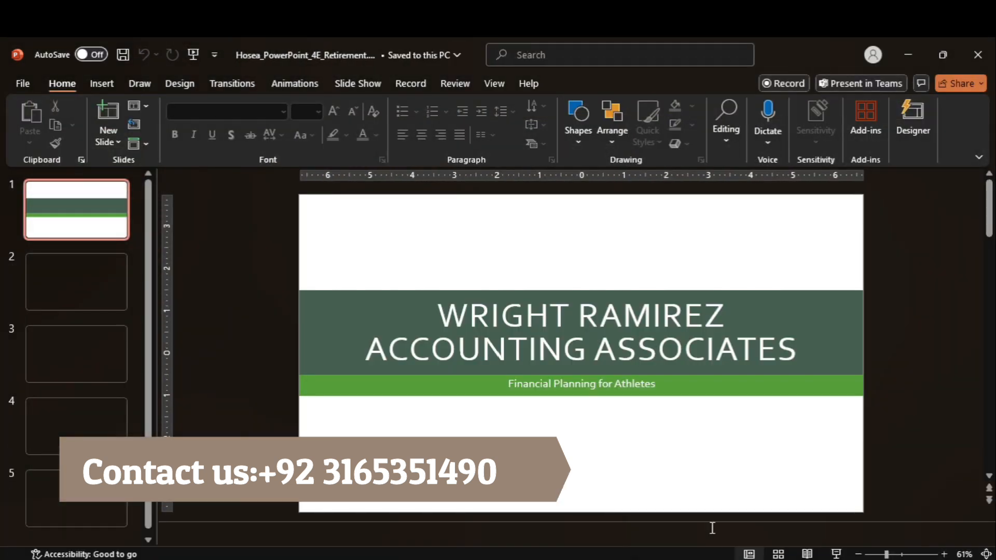
- Switch back to the Word instructions and highlight the step 2 text about the slide master background in yellow
click(720, 498)
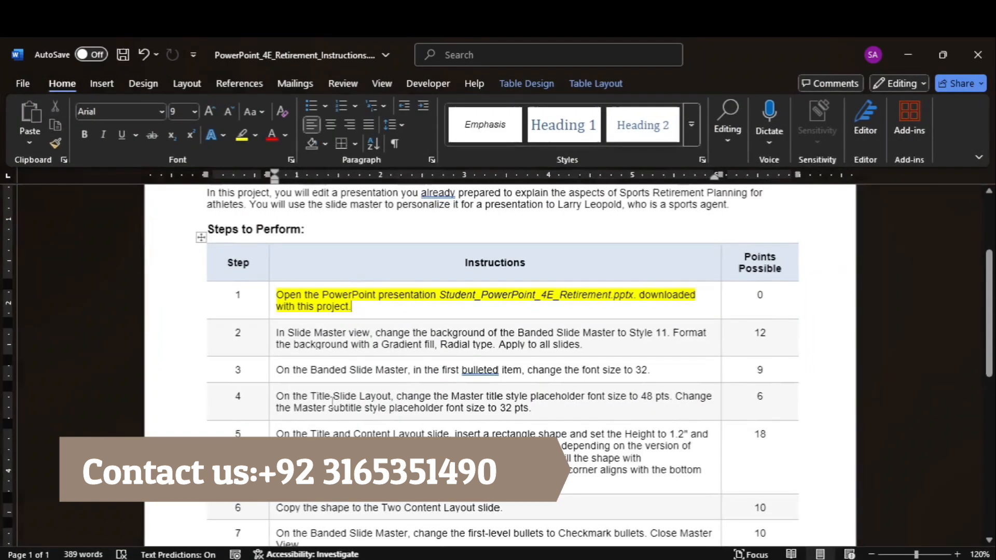
click(270, 343)
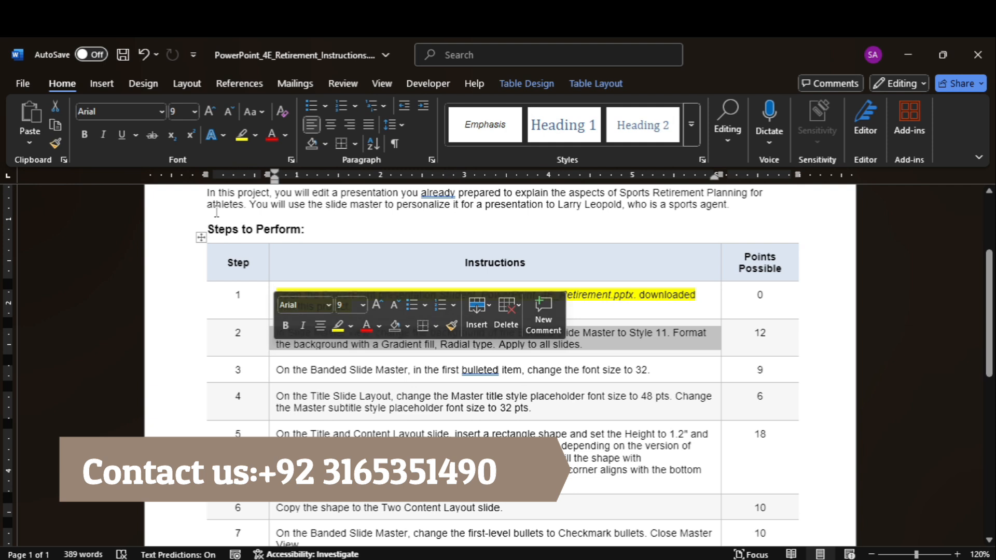
click(241, 135)
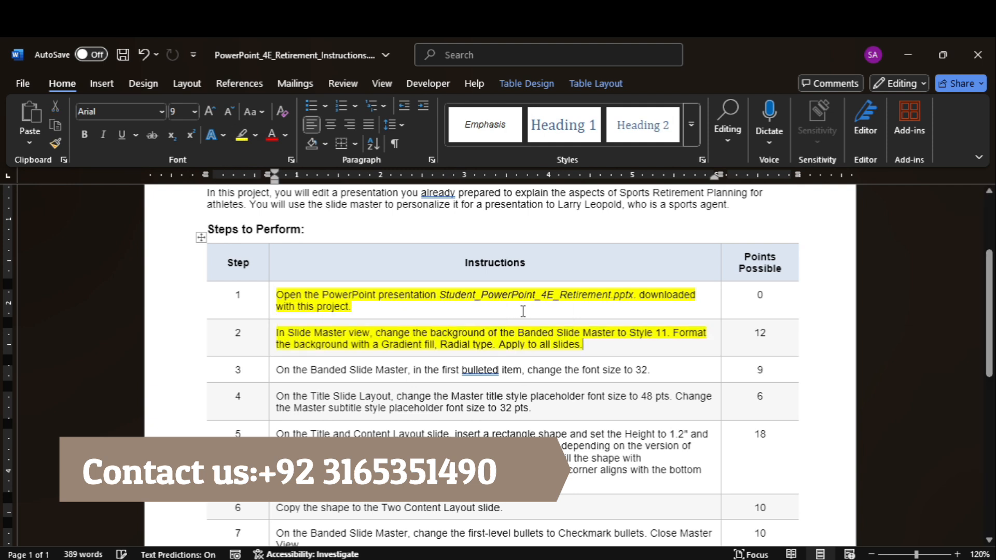
scroll(521, 309, down, 6)
scroll(520, 310, up, 5)
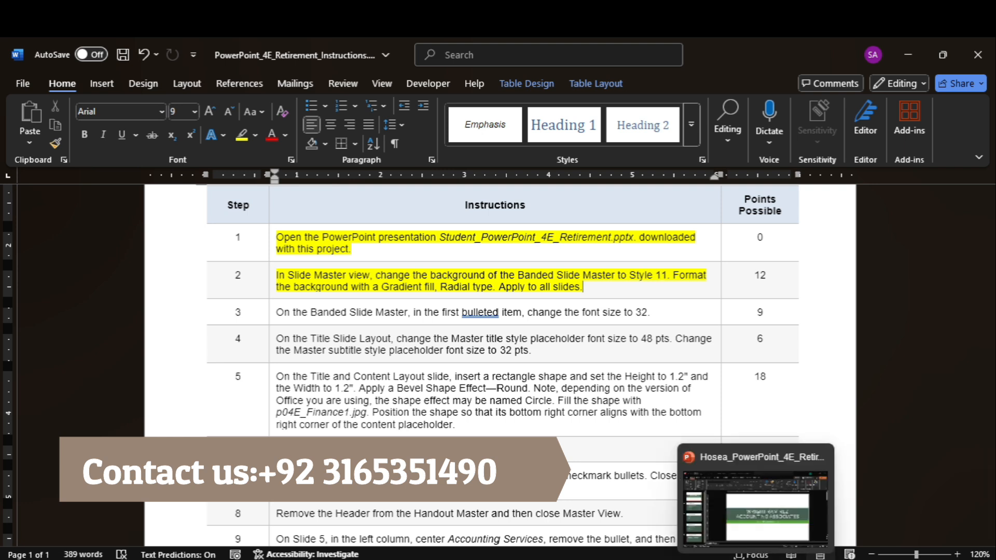
- Switch to the PowerPoint presentation and open it in Slide Master view
click(755, 506)
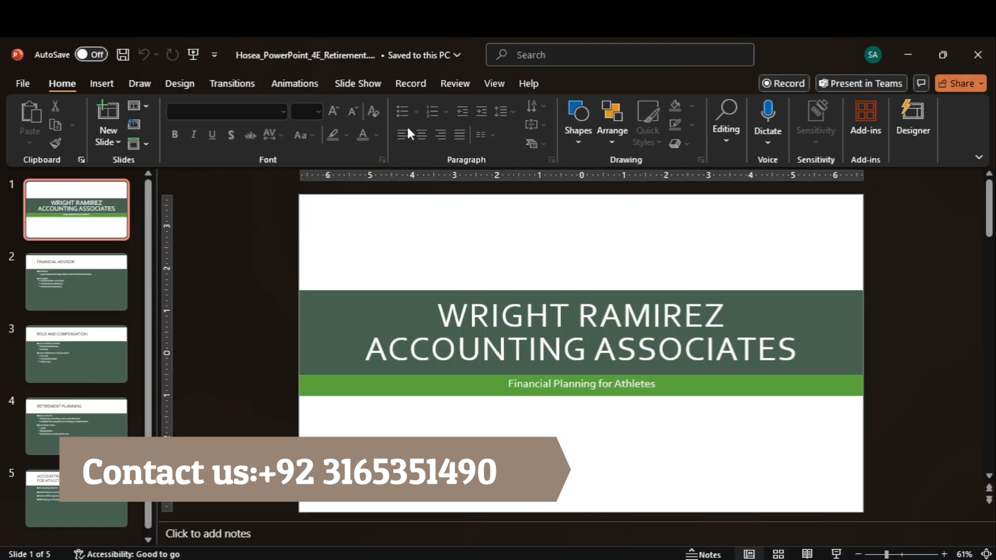
click(375, 84)
click(494, 85)
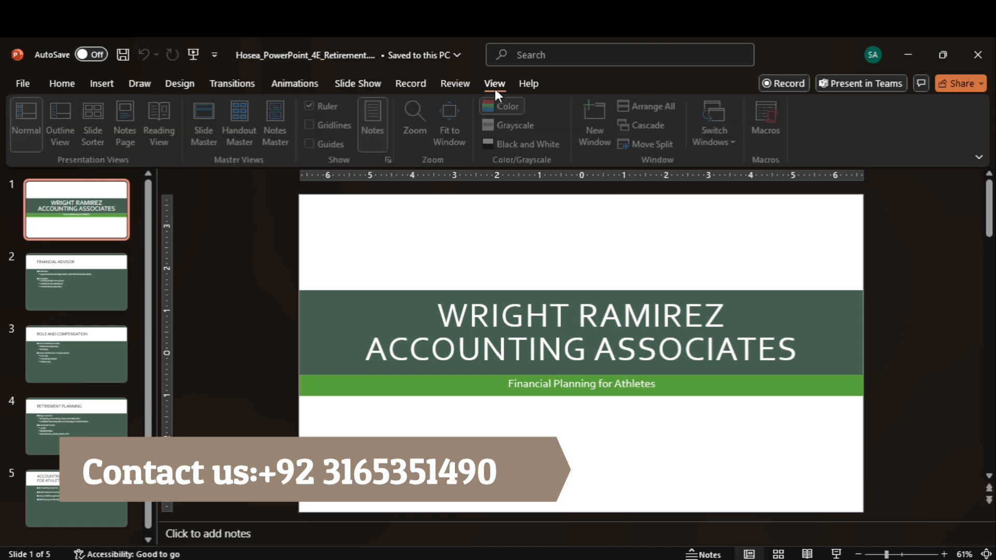
click(218, 125)
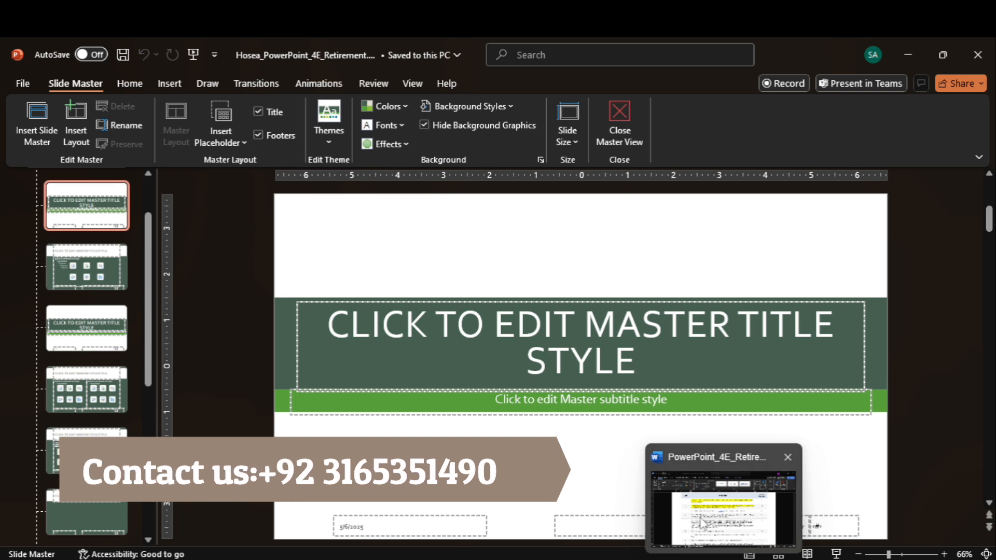
click(700, 518)
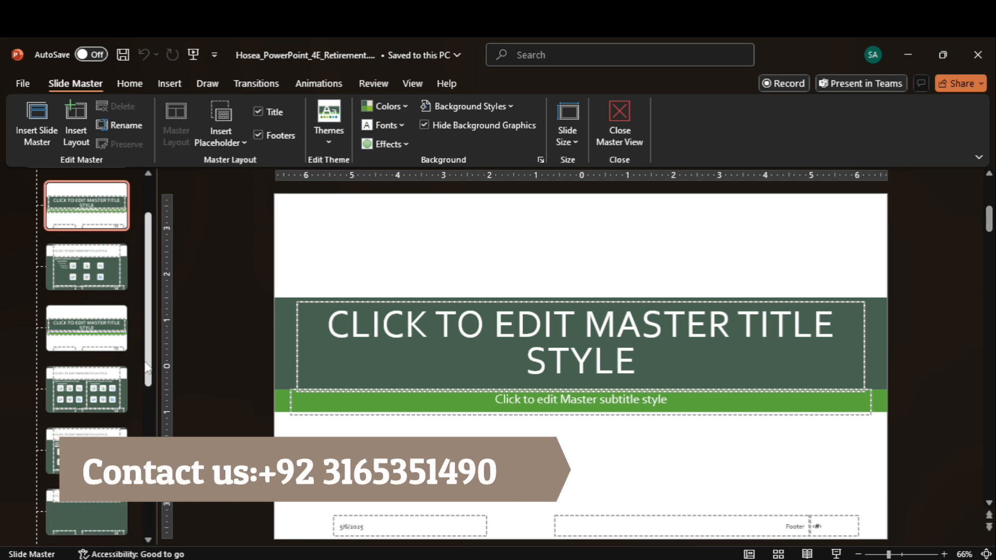
scroll(95, 357, down, 5)
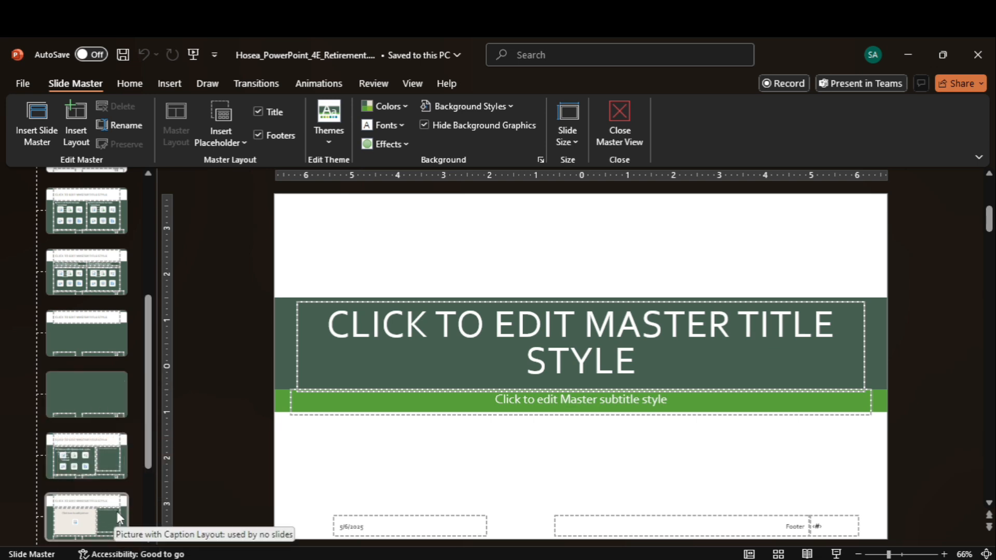
scroll(117, 511, down, 3)
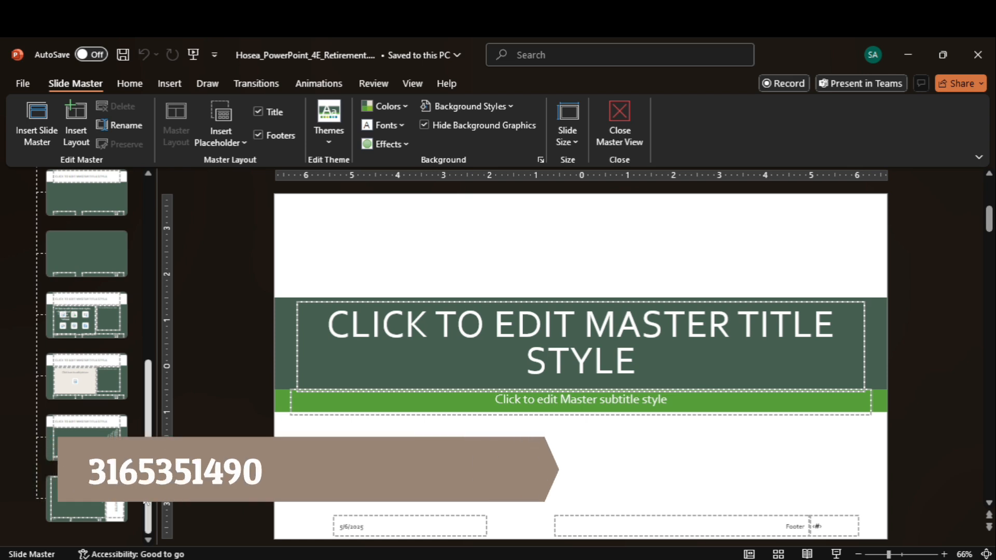
scroll(147, 501, up, 5)
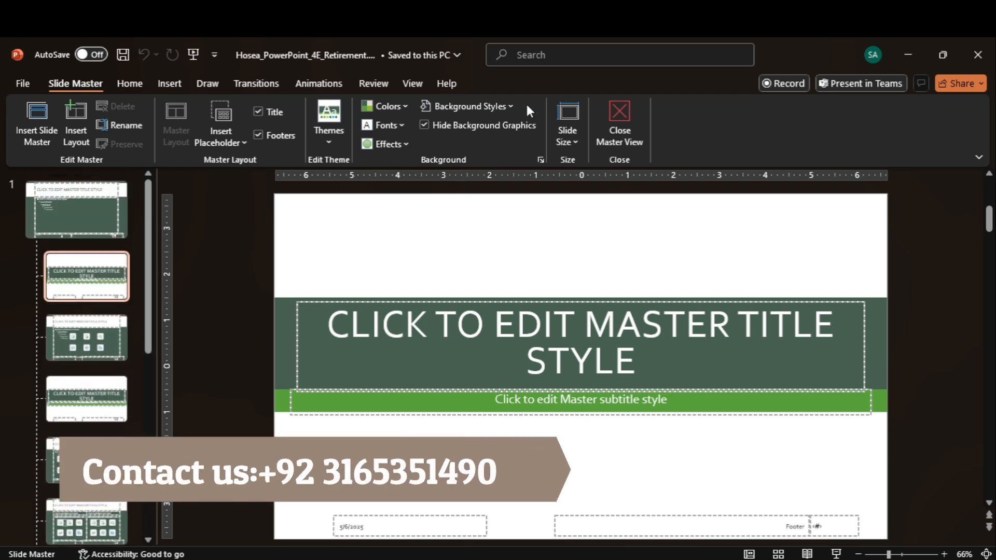
click(512, 107)
click(513, 107)
click(716, 529)
click(503, 106)
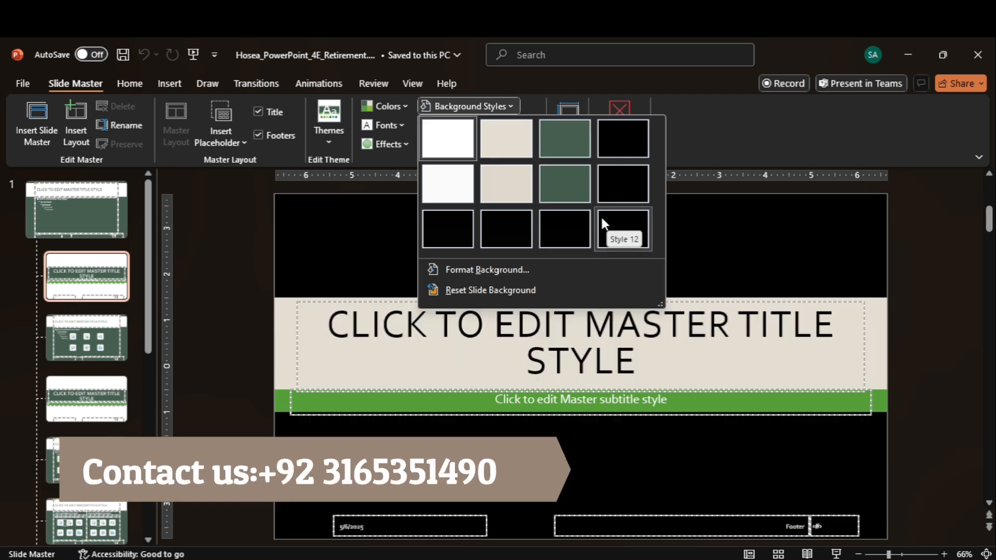
click(568, 222)
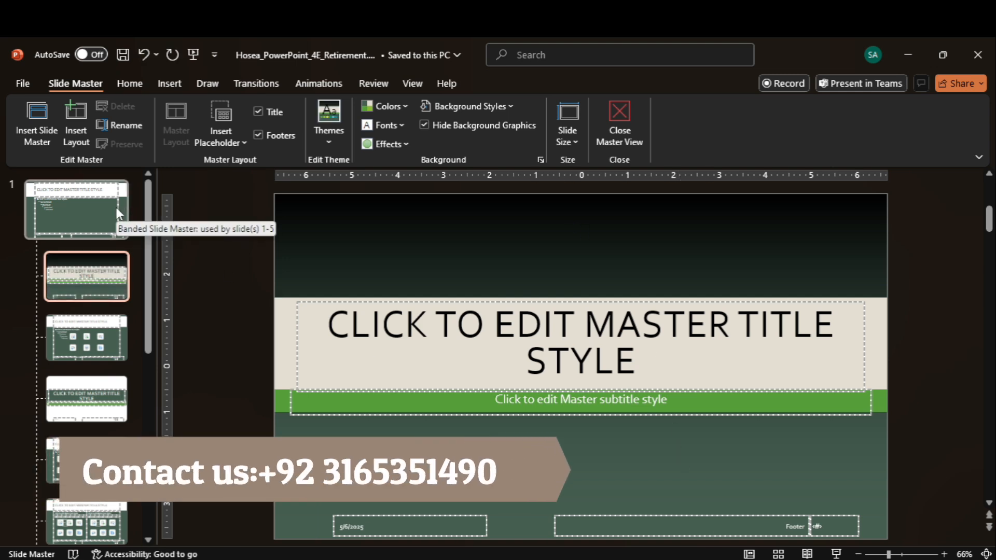
key(ctrl+z)
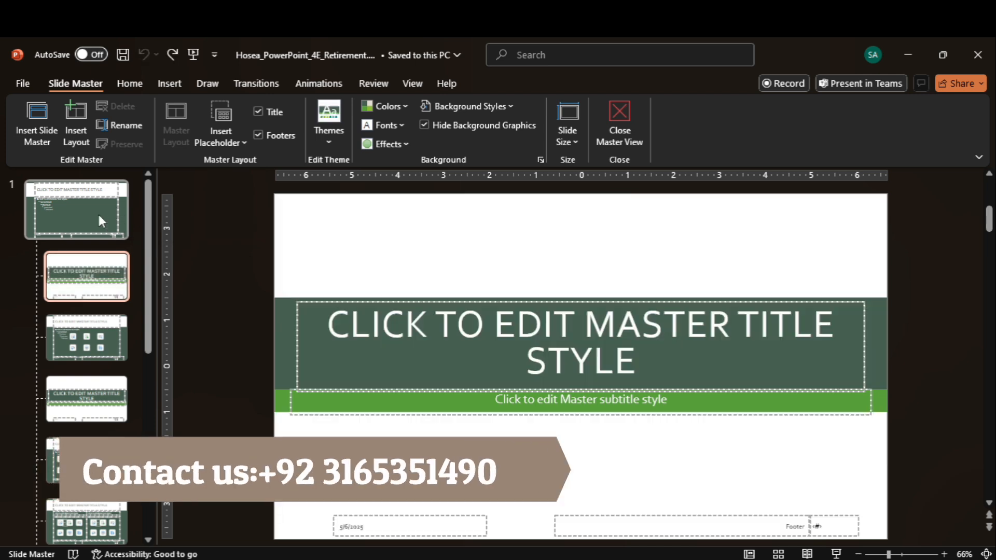
- Apply background Style 11 to the Banded Slide Master
click(100, 216)
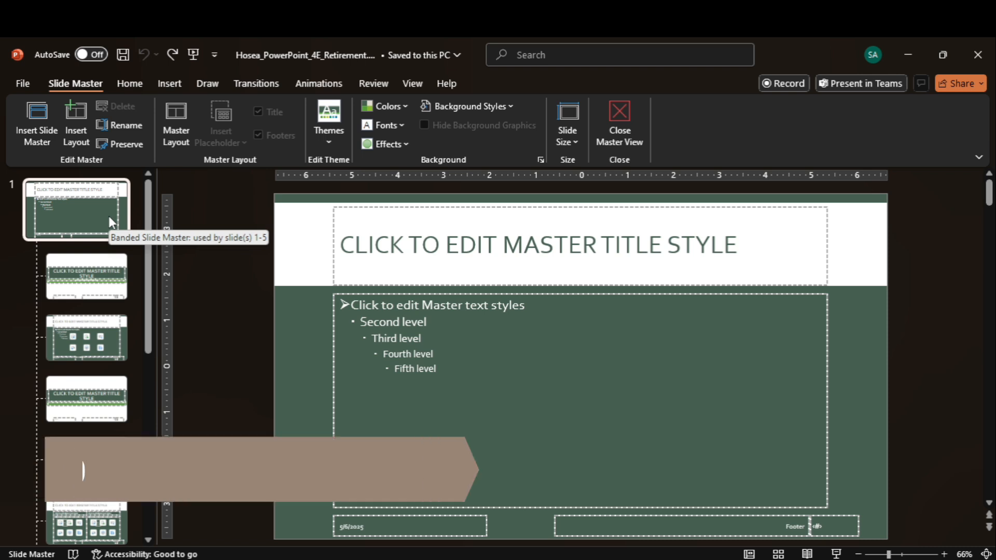
click(502, 106)
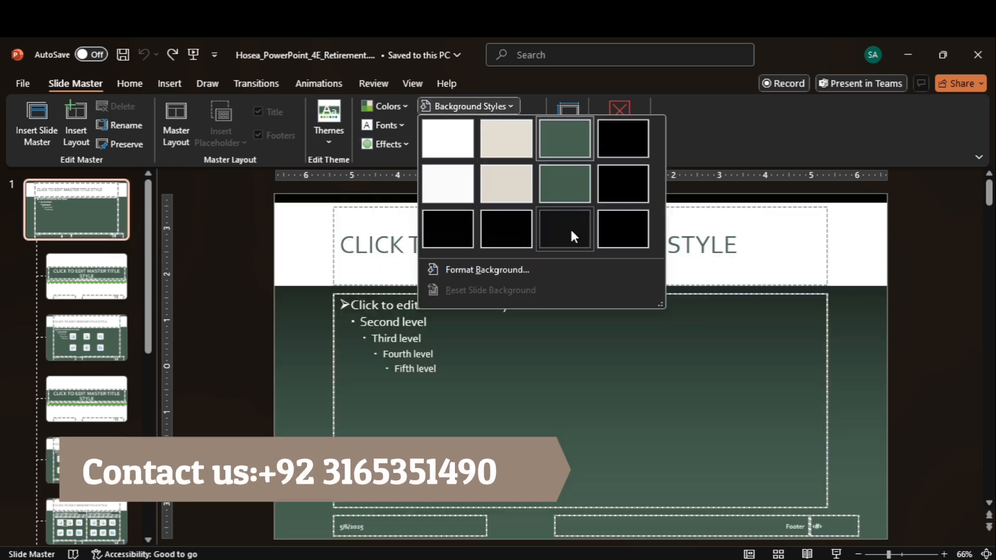
click(571, 229)
mouse_move(712, 518)
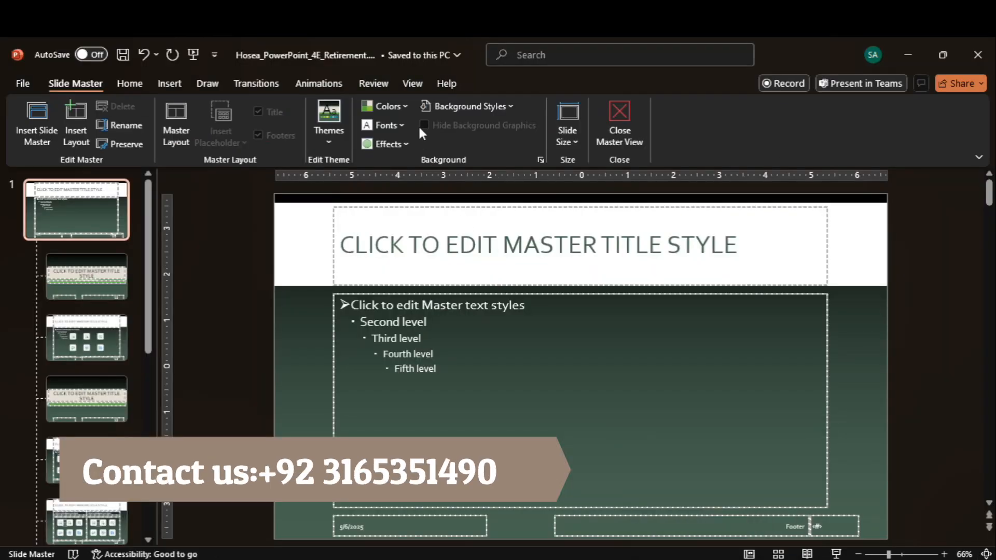
click(401, 102)
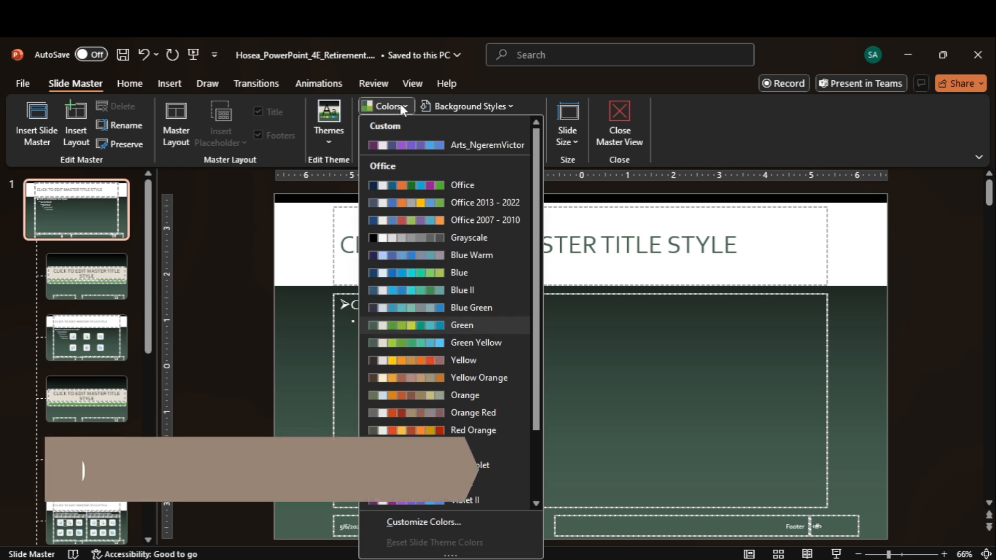
click(400, 104)
click(331, 139)
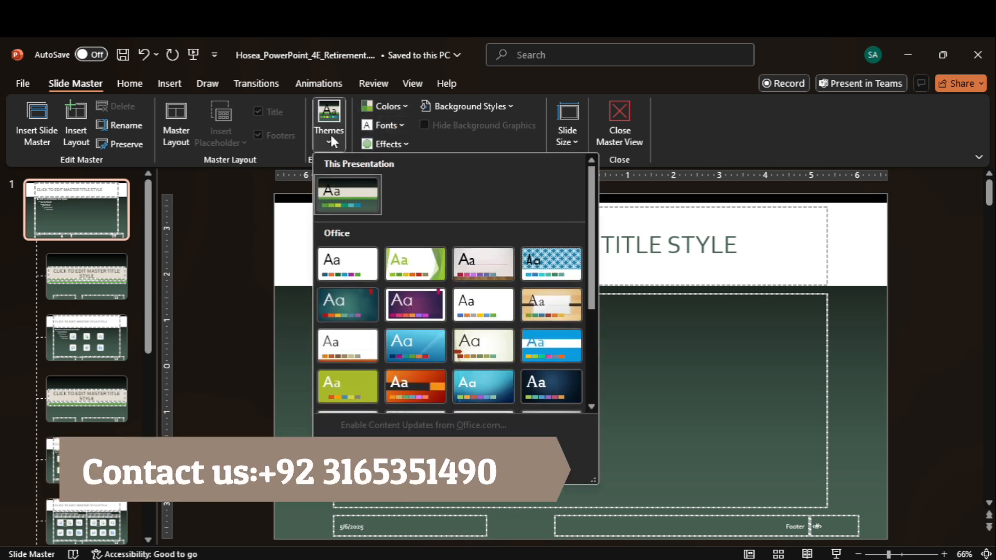
click(332, 141)
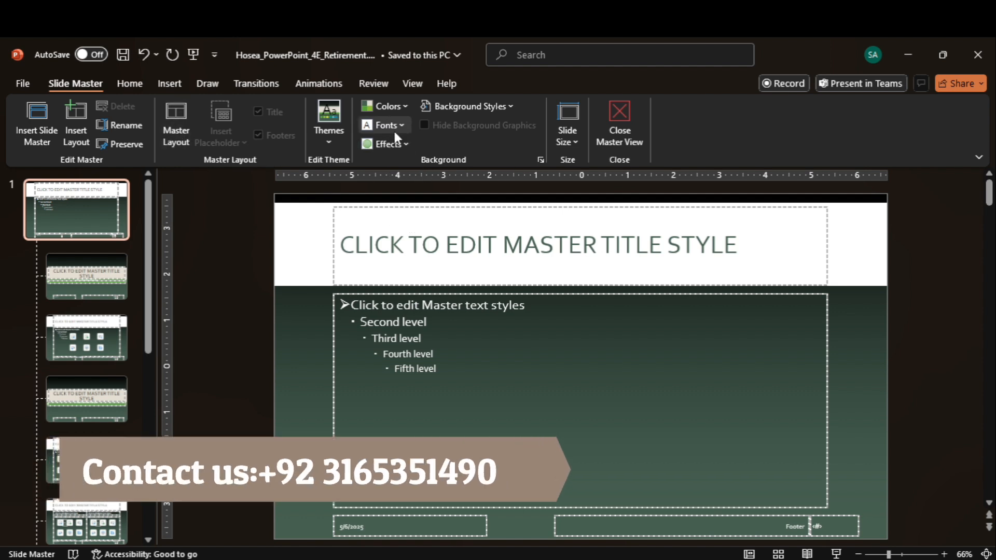
click(396, 144)
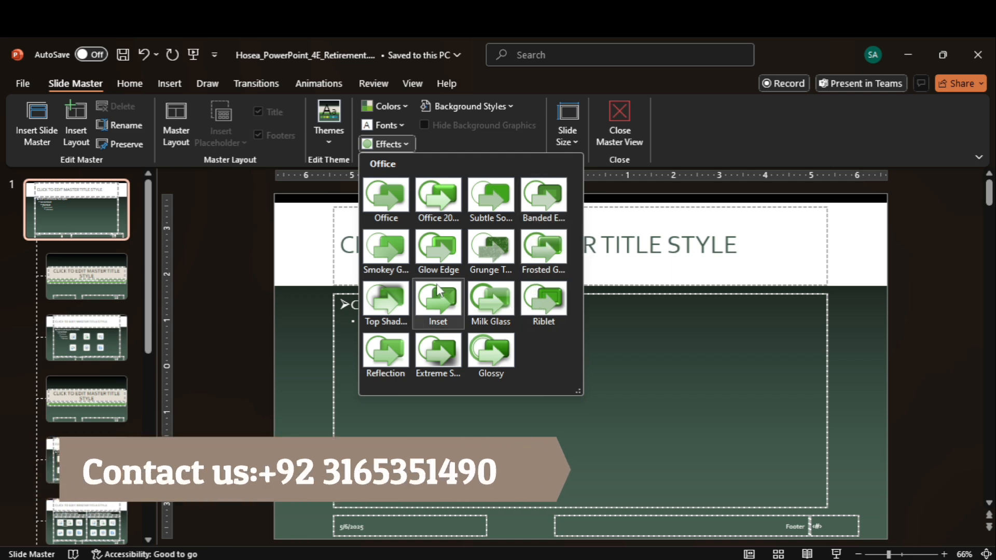
click(513, 138)
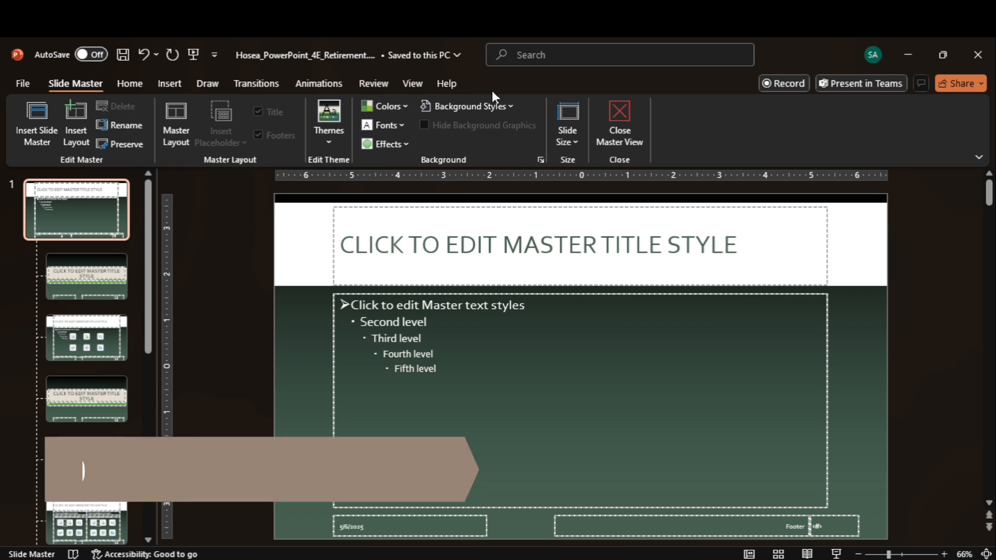
- Open the Format Background settings for the Banded Slide Master and check the background instruction in the Word document
click(491, 101)
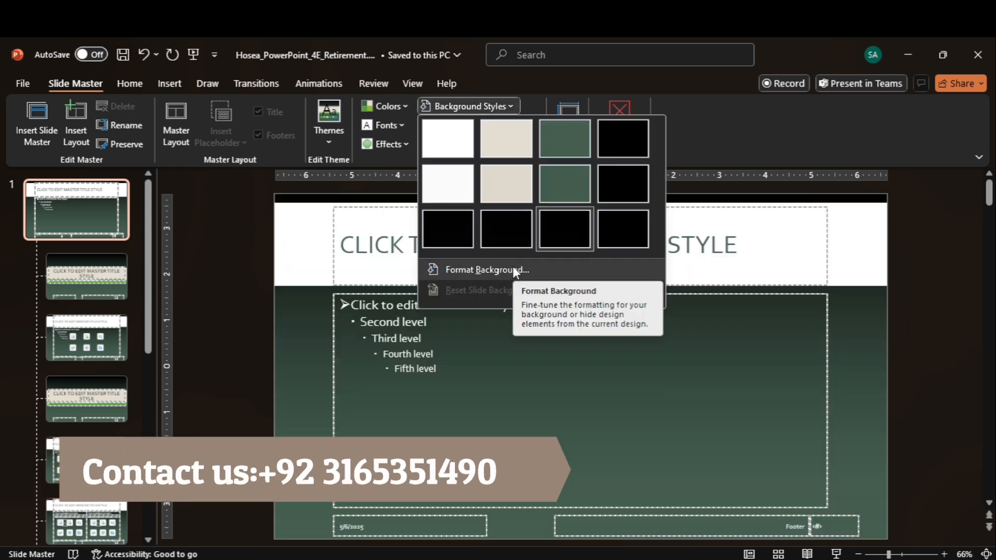
click(515, 271)
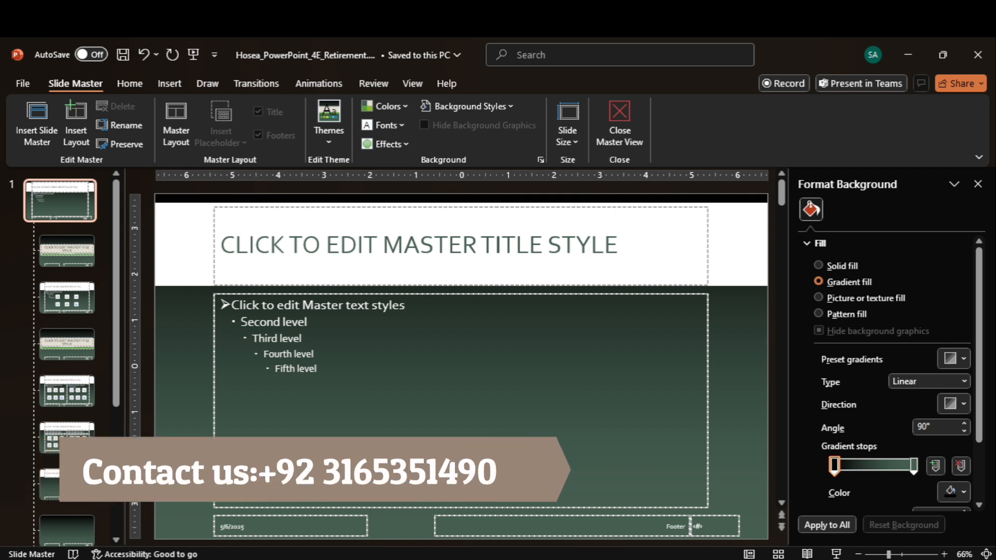
click(707, 495)
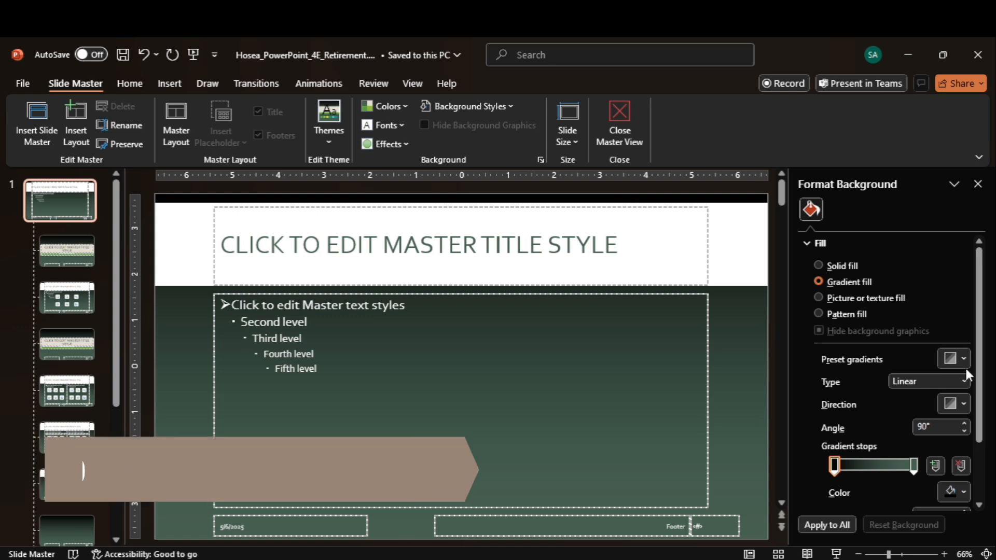
click(964, 363)
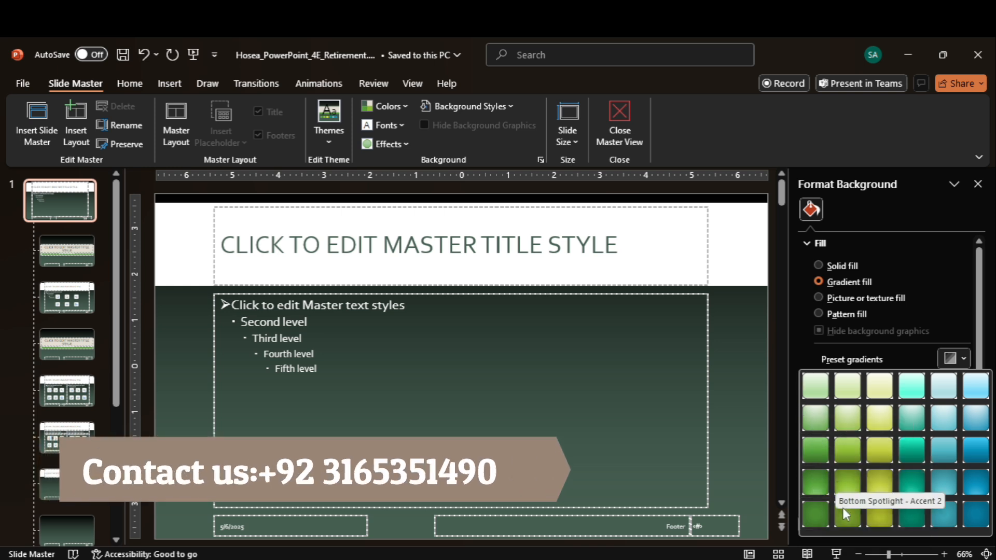
click(912, 321)
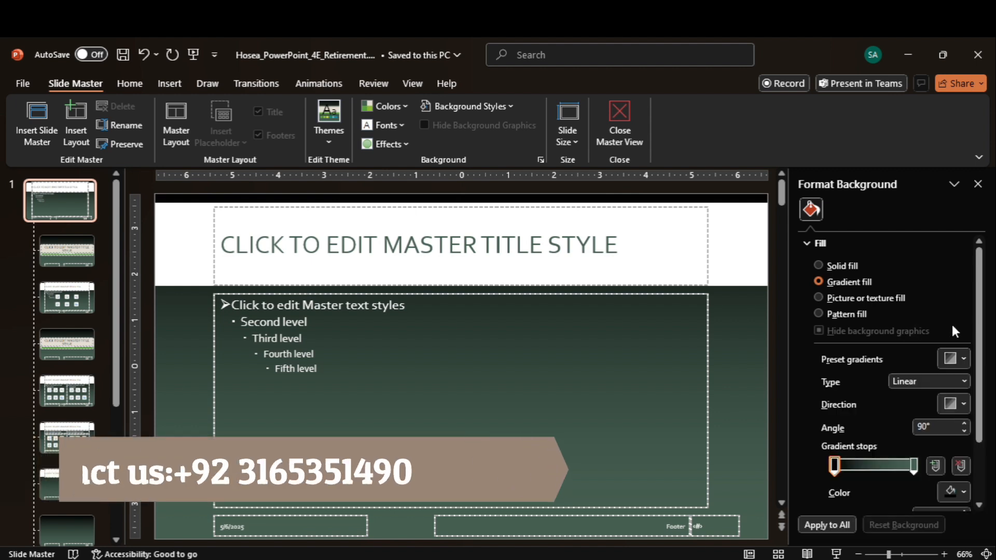
drag(978, 338, 986, 398)
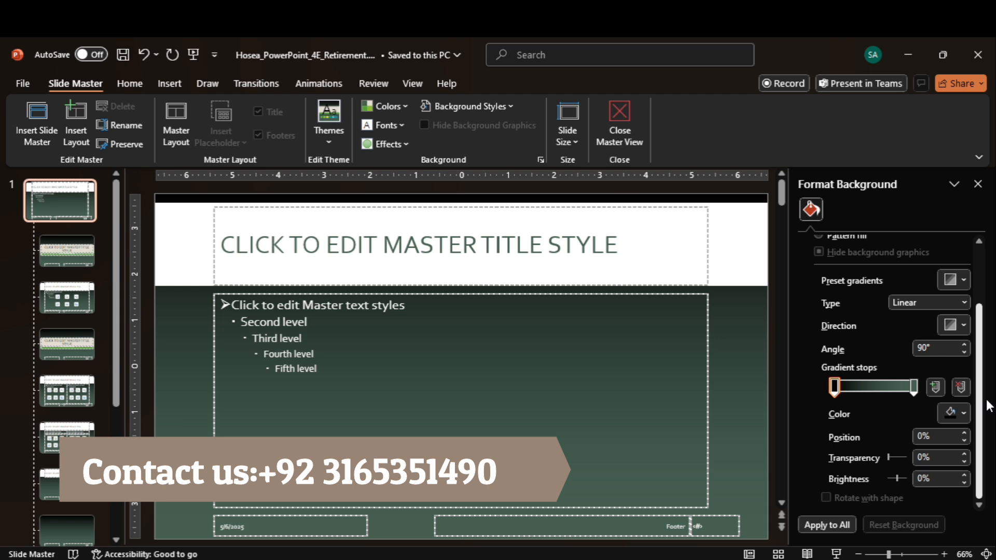
click(962, 414)
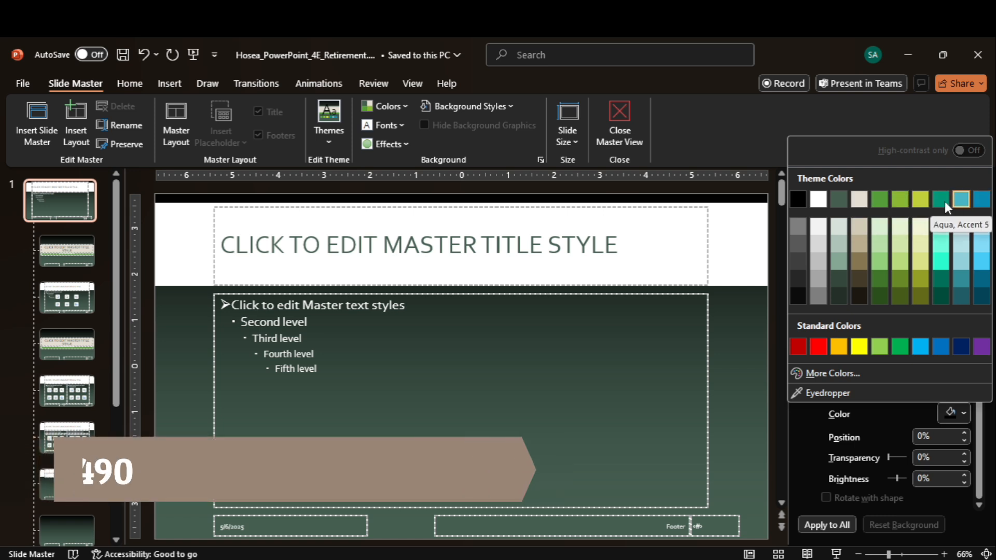
click(770, 251)
- Set the slide master background's gradient fill type to Radial and compare it with the Word instructions
click(964, 302)
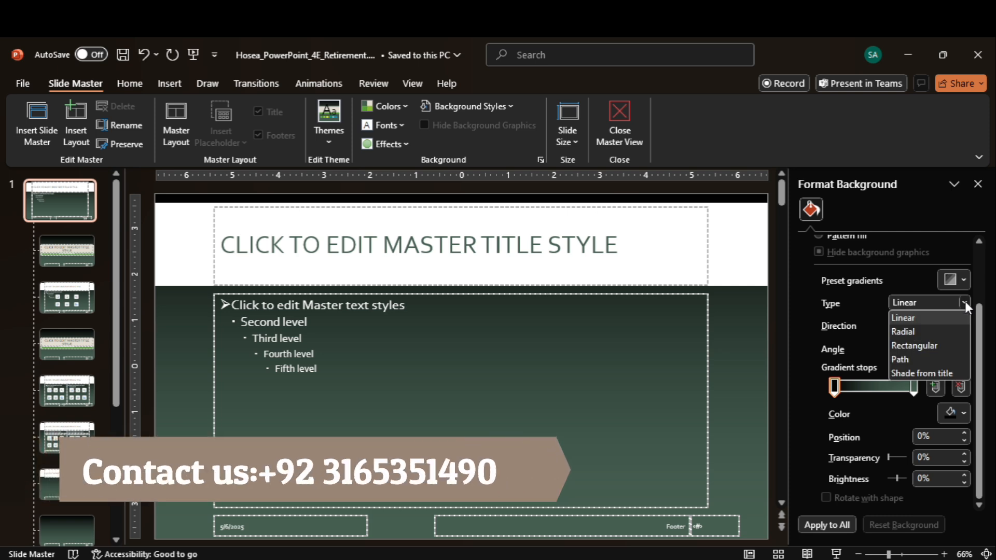
click(930, 331)
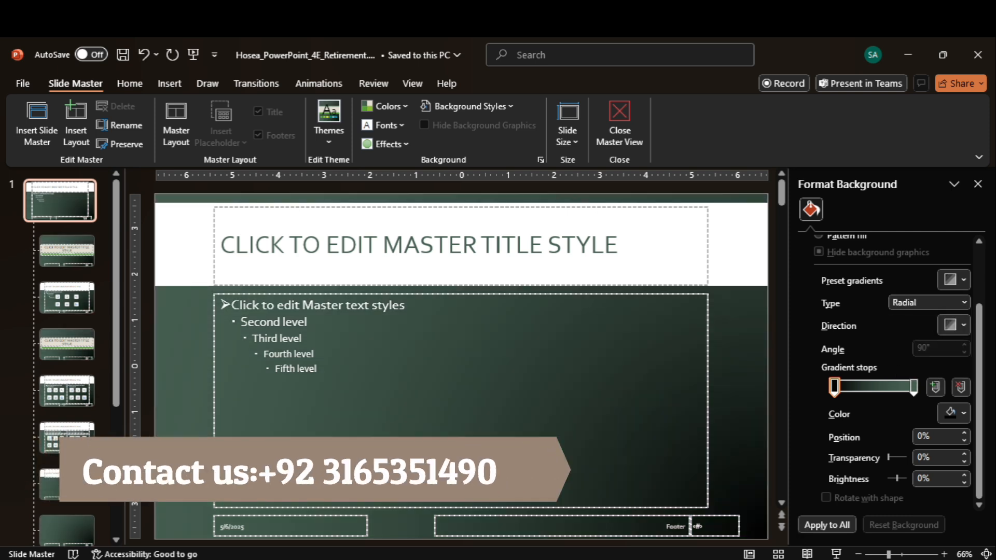
mouse_move(721, 558)
click(718, 529)
click(960, 281)
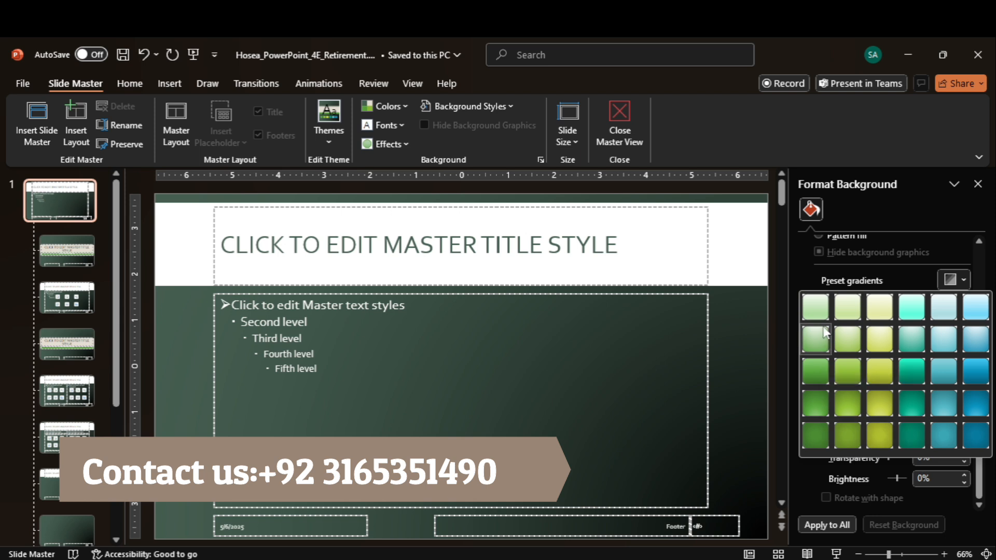
click(789, 235)
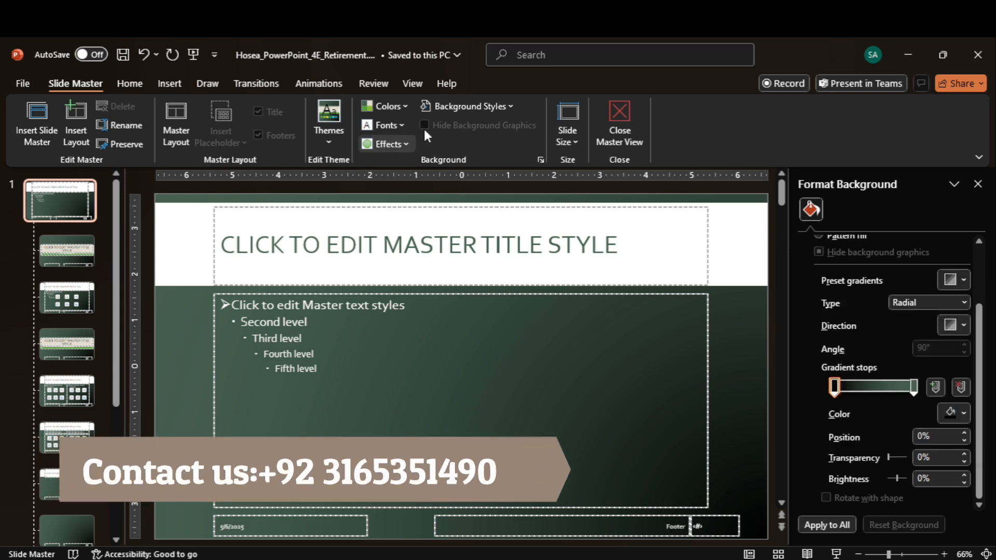
right_click(70, 207)
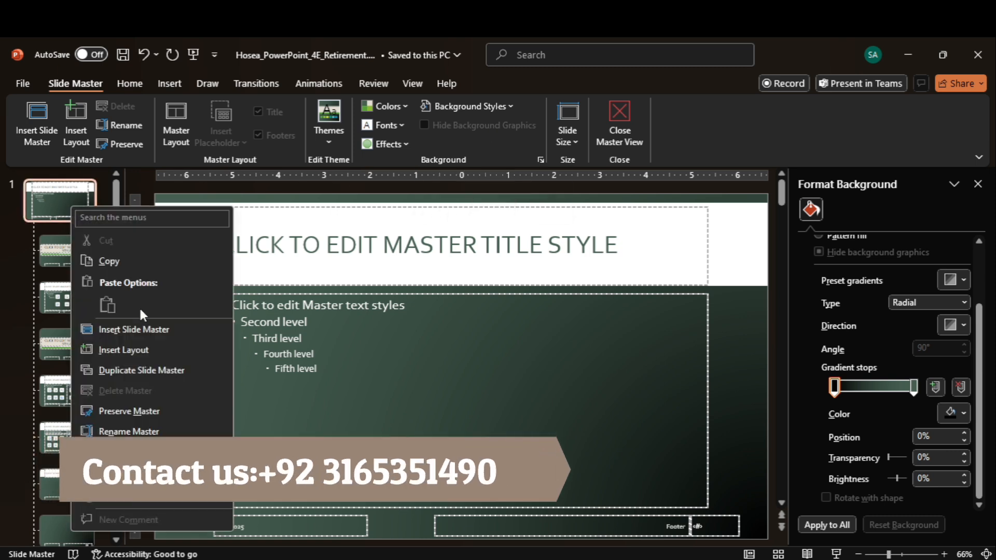
click(750, 437)
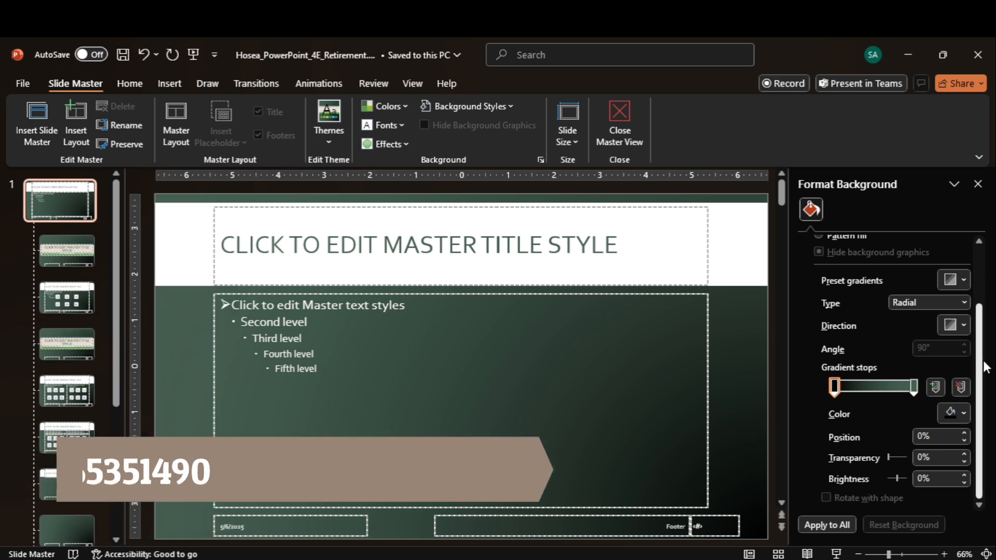
- Apply the radial gradient background to all slides and switch to the Word instructions
drag(980, 365, 990, 237)
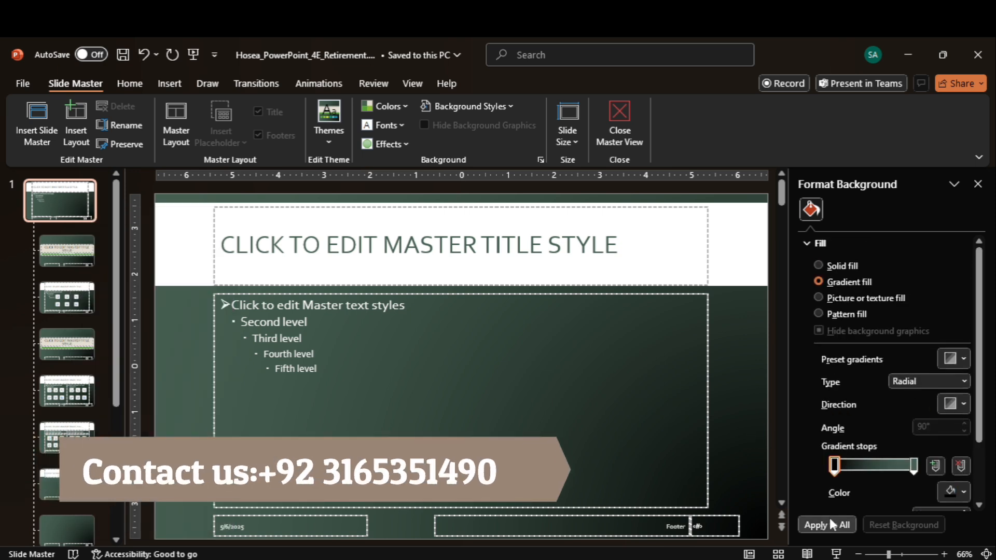
click(730, 516)
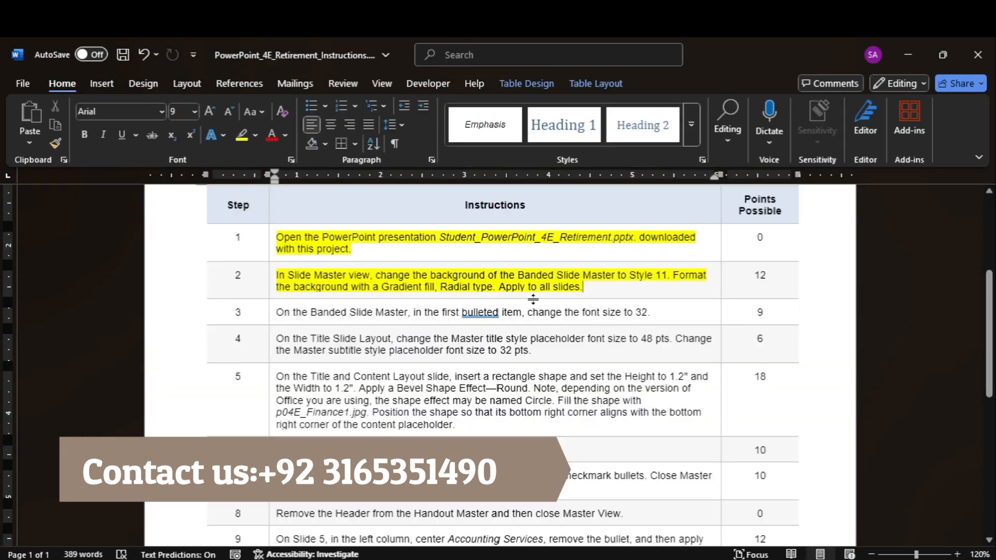
- Highlight the step 3 text about the first bulleted item in yellow and switch back to the PowerPoint presentation
click(274, 315)
click(242, 136)
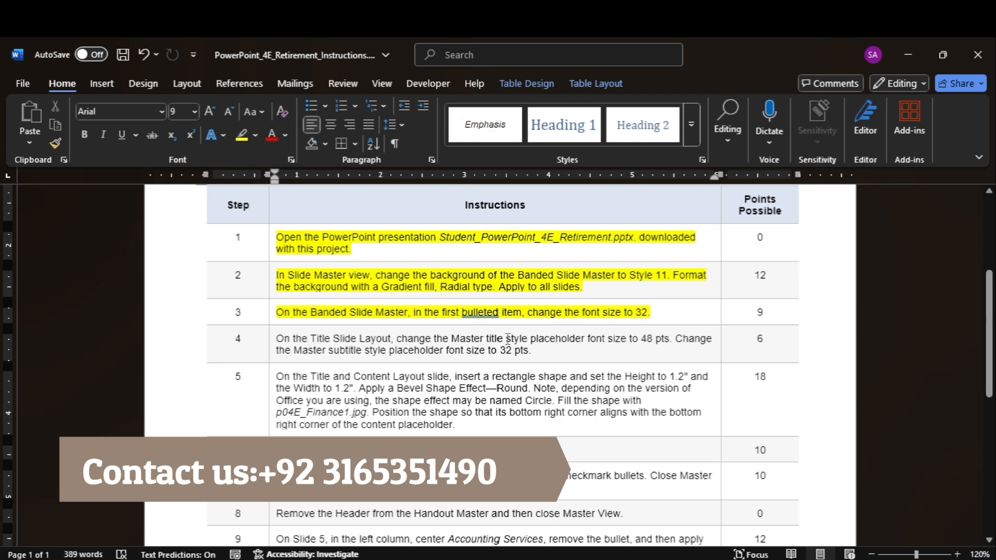
mouse_move(756, 559)
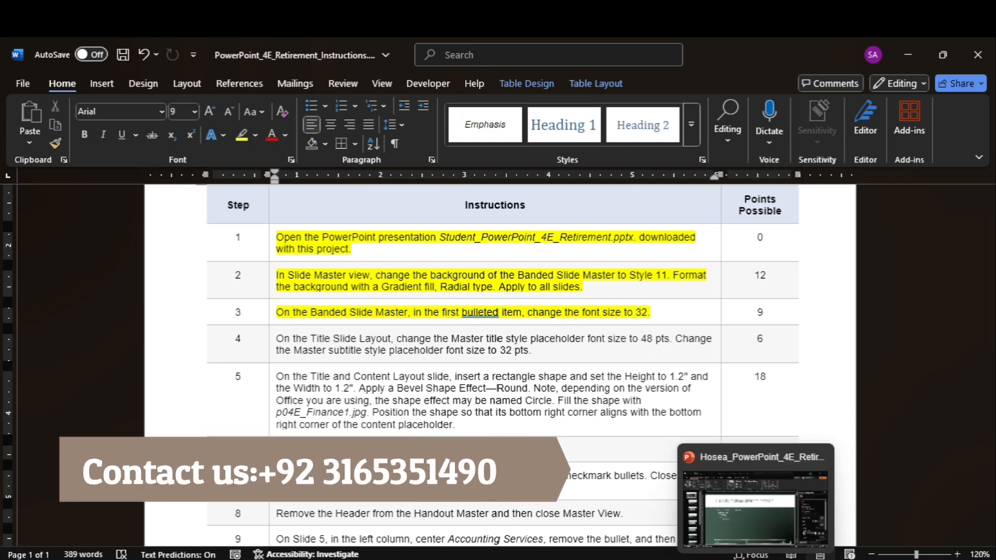
click(726, 519)
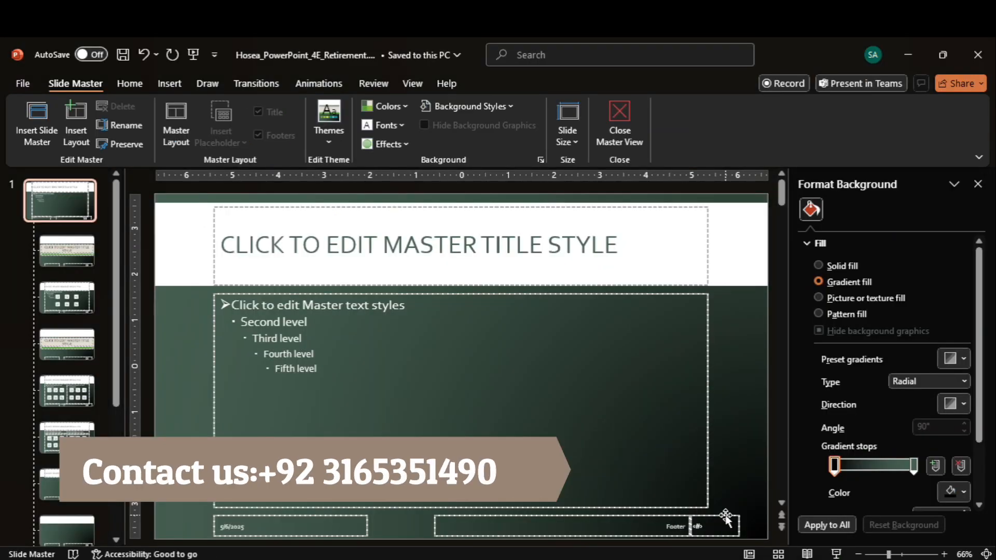
- Select the first-level bullet text on the Banded Slide Master and recheck its instruction in the Word document
click(410, 306)
drag(410, 306, 230, 305)
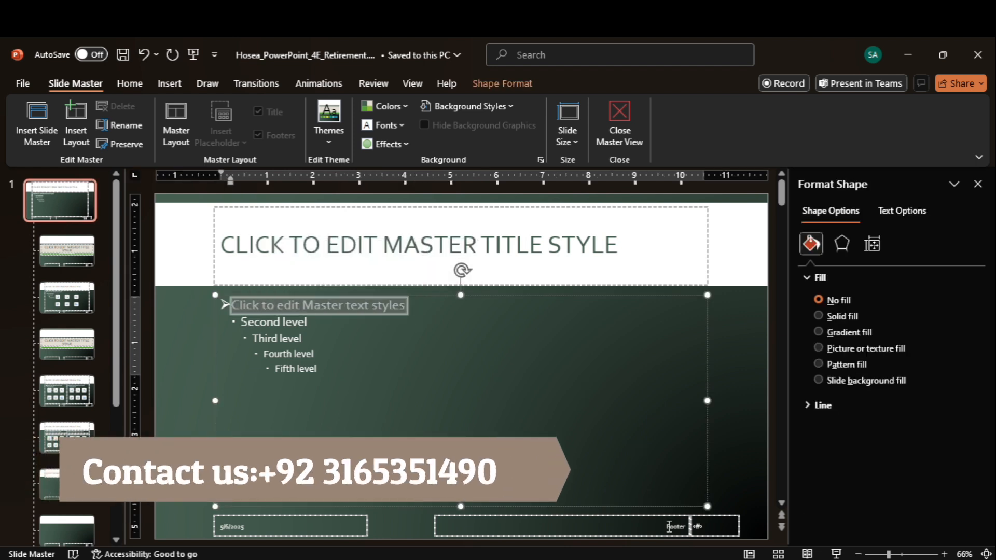
click(721, 552)
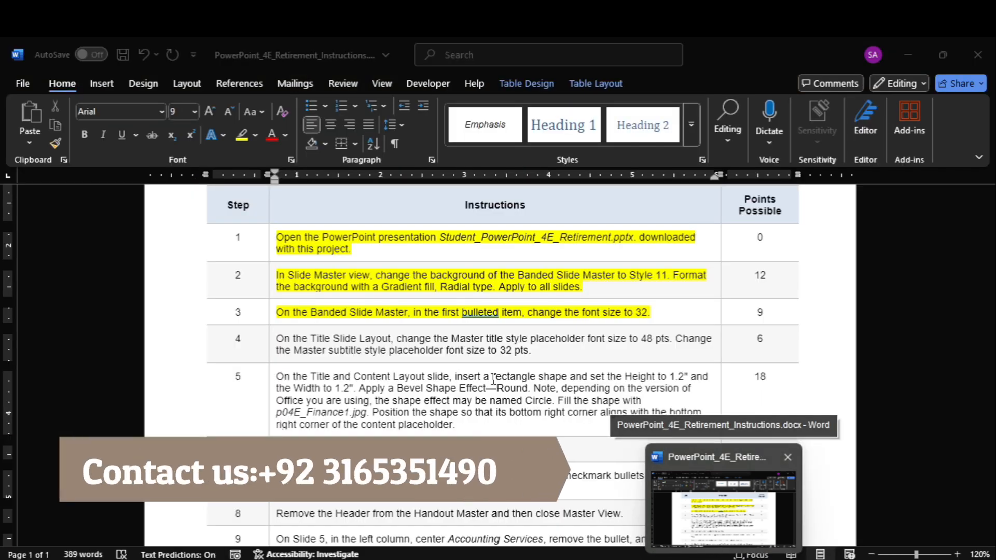
click(722, 553)
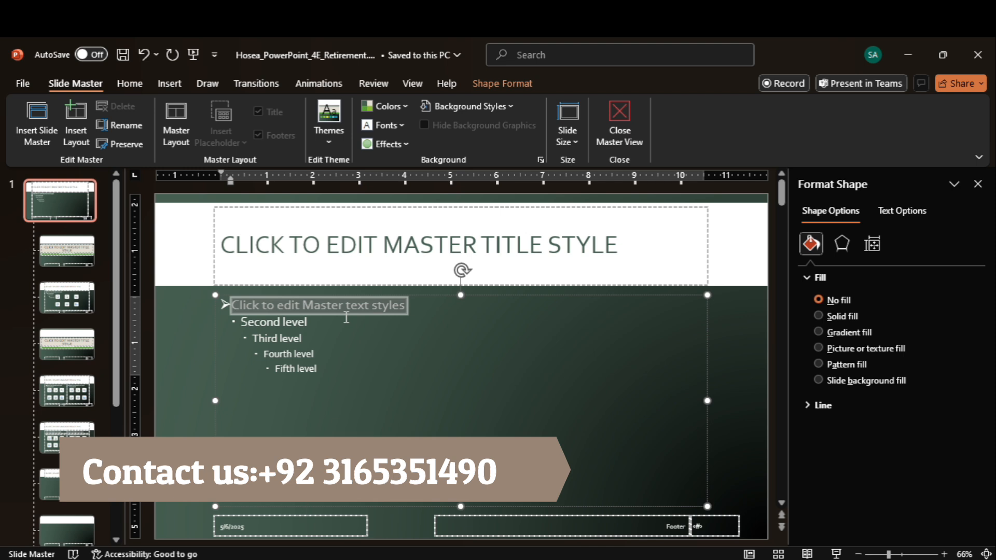